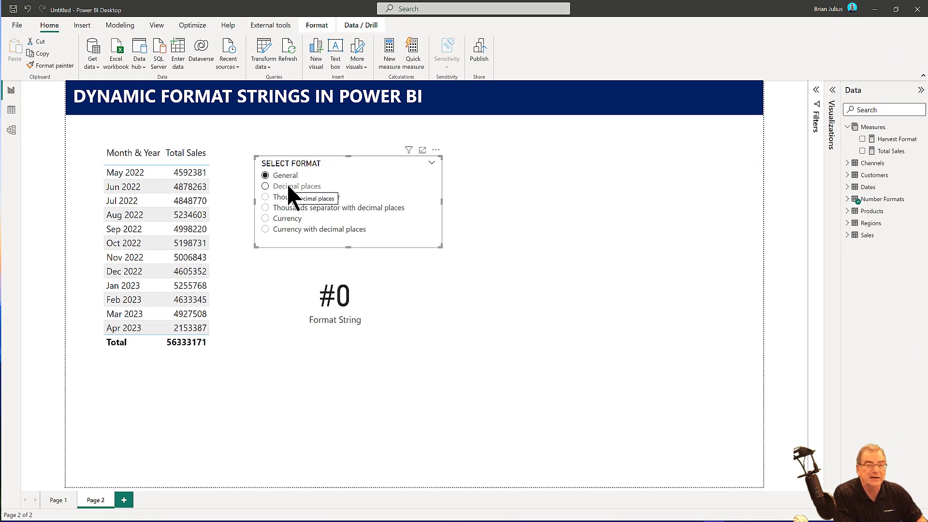
# Step: Pick Decimal places, Thousands separator, both, then Currency, ending on Currency with decimal places
pyautogui.click(289, 187)
pyautogui.click(291, 196)
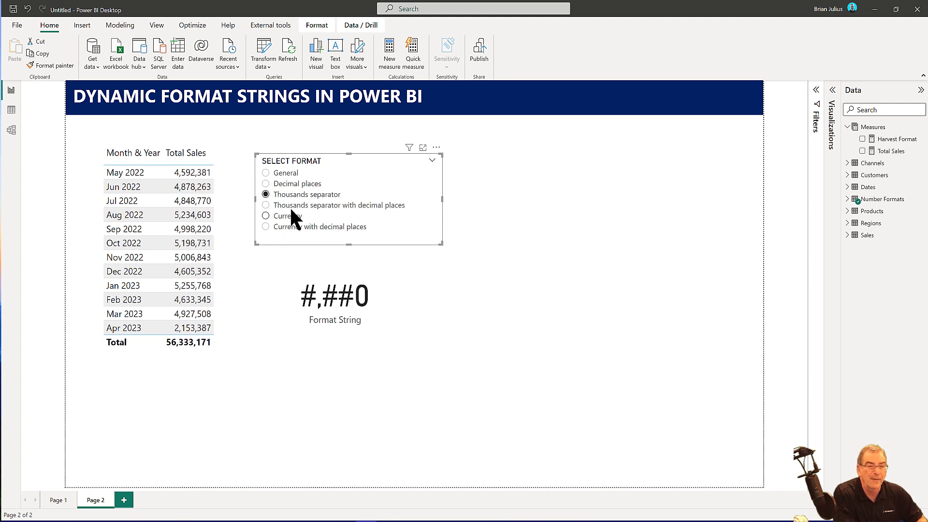
pyautogui.click(291, 214)
pyautogui.click(292, 206)
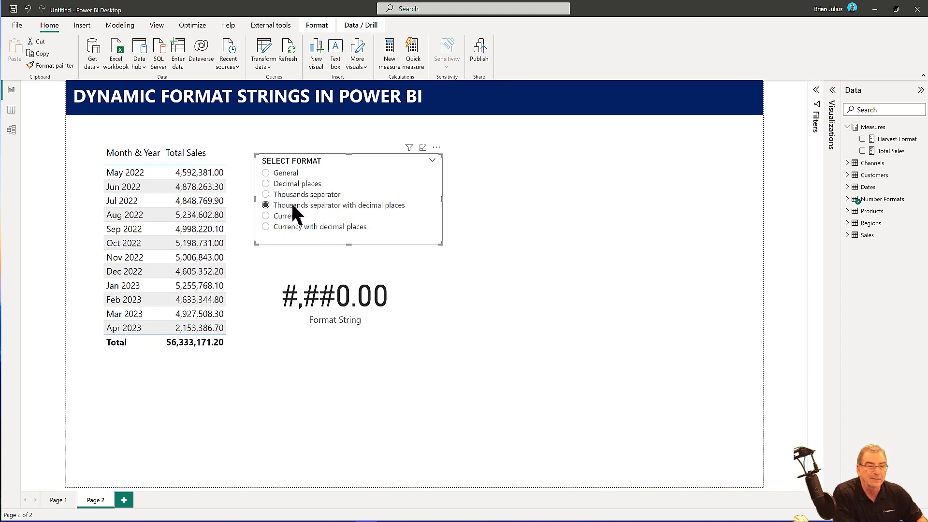
pyautogui.click(293, 225)
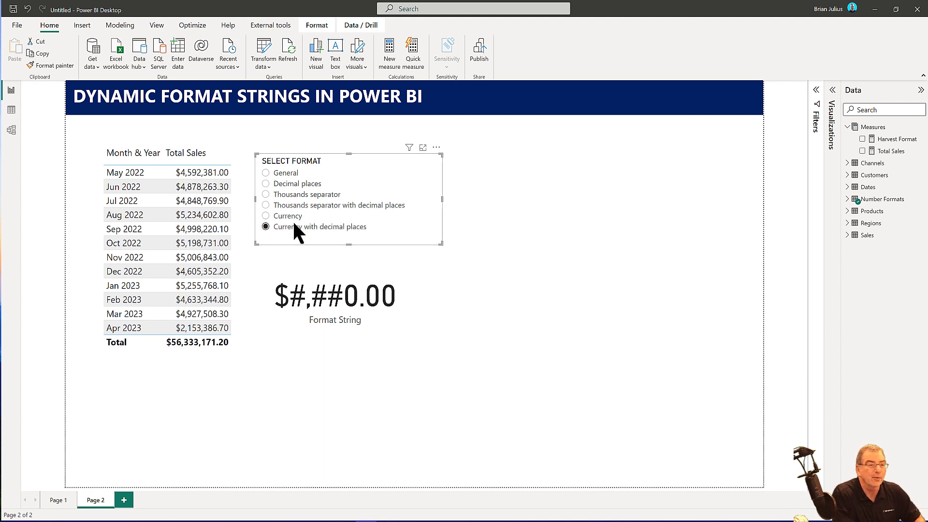
pyautogui.click(15, 25)
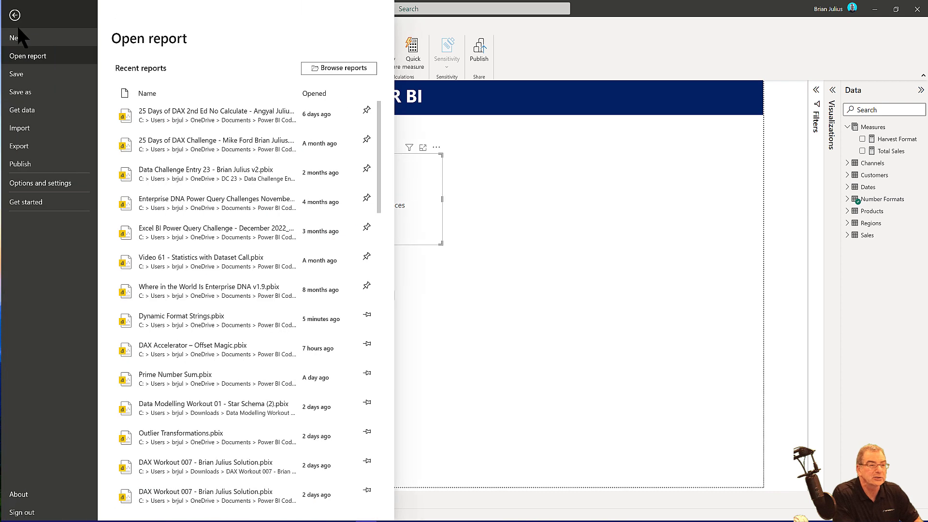
pyautogui.click(46, 184)
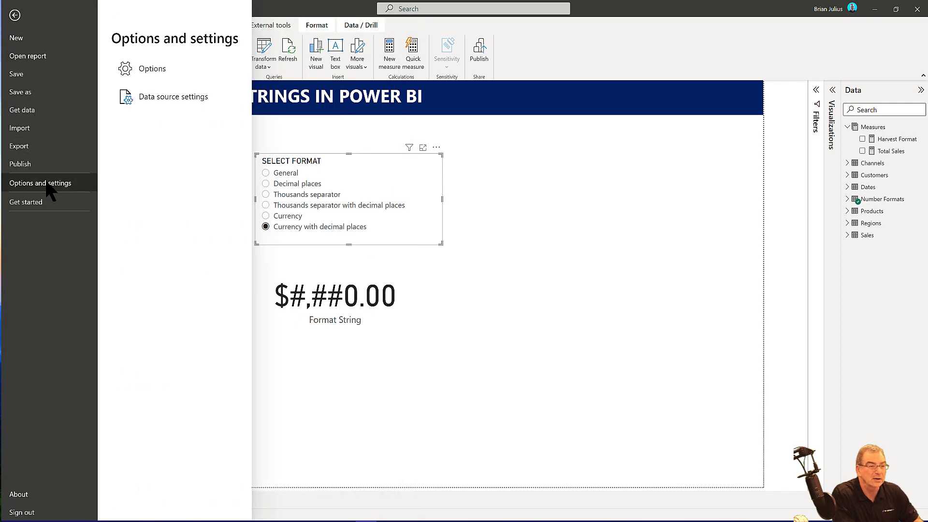
pyautogui.click(146, 62)
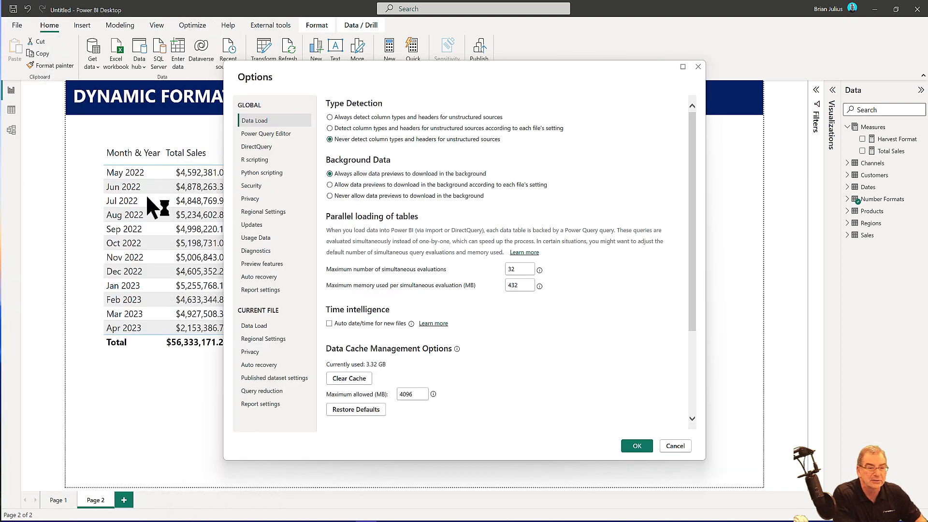
pyautogui.click(266, 263)
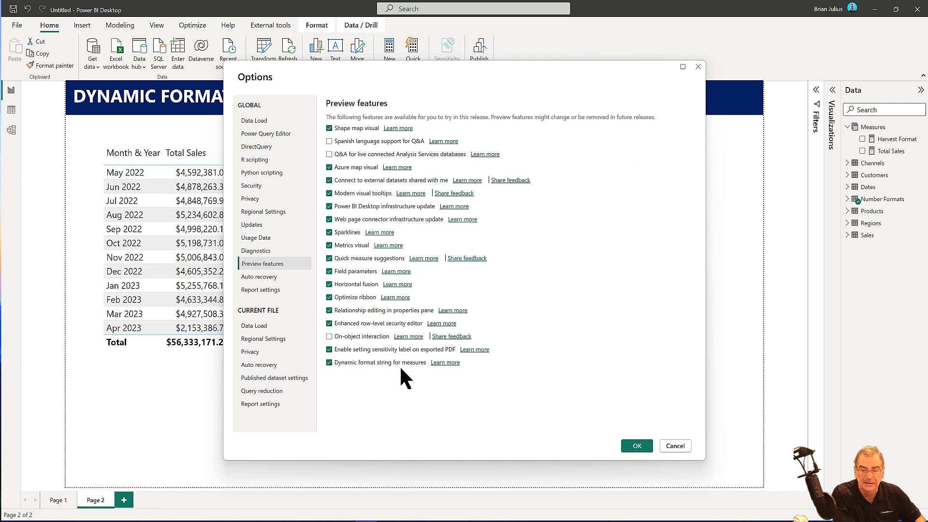
pyautogui.click(637, 445)
pyautogui.click(594, 238)
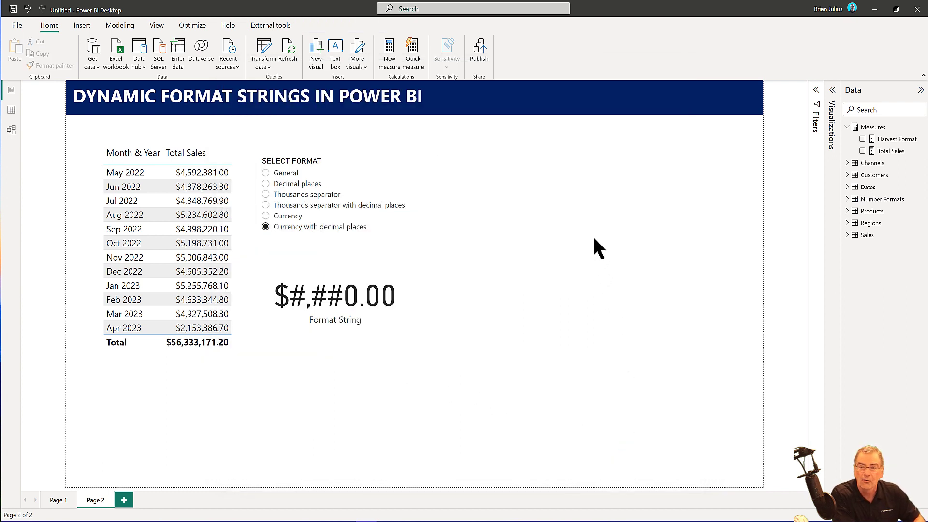
# Step: Inspect the Number Formats table's Format, Format String and Format Sort rows in Table view, then return to the report
pyautogui.click(848, 202)
pyautogui.click(846, 199)
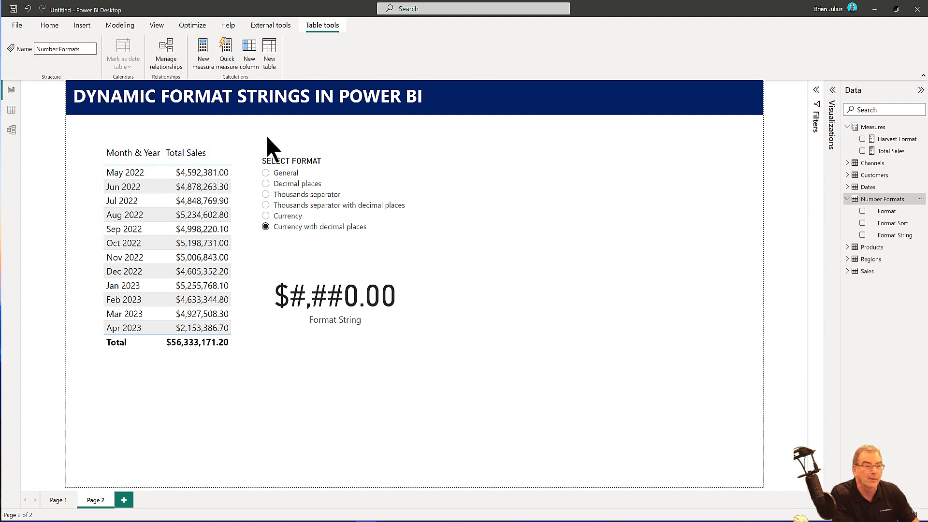
pyautogui.click(8, 111)
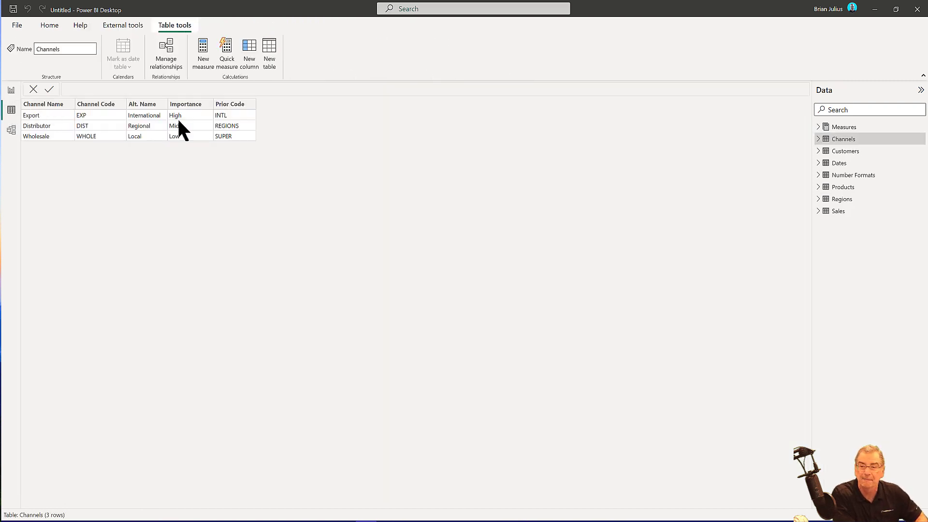
pyautogui.click(852, 175)
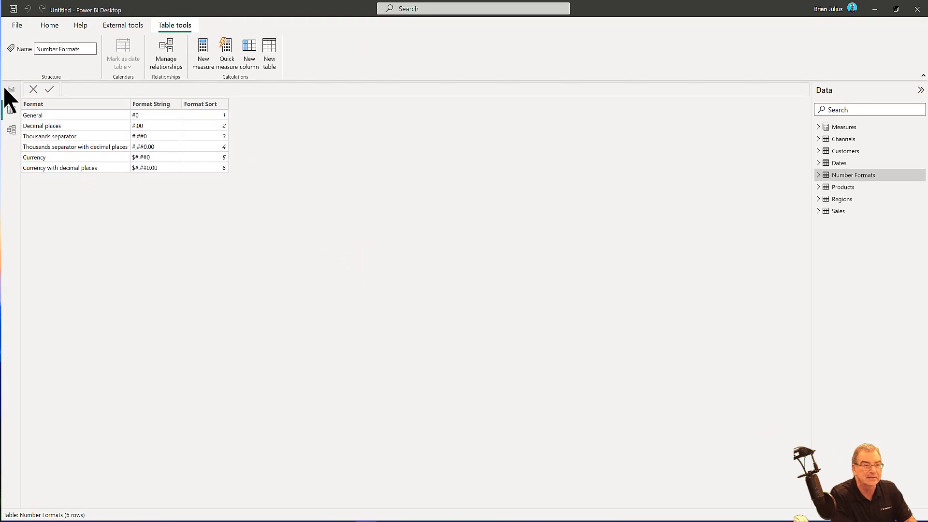
pyautogui.click(11, 89)
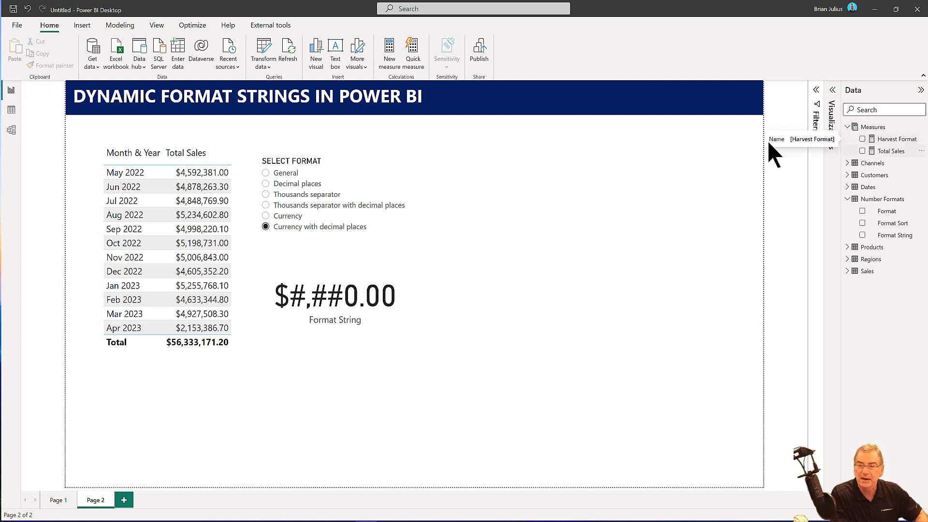
# Step: Set the Total Sales measure's format type to Dynamic
pyautogui.click(892, 150)
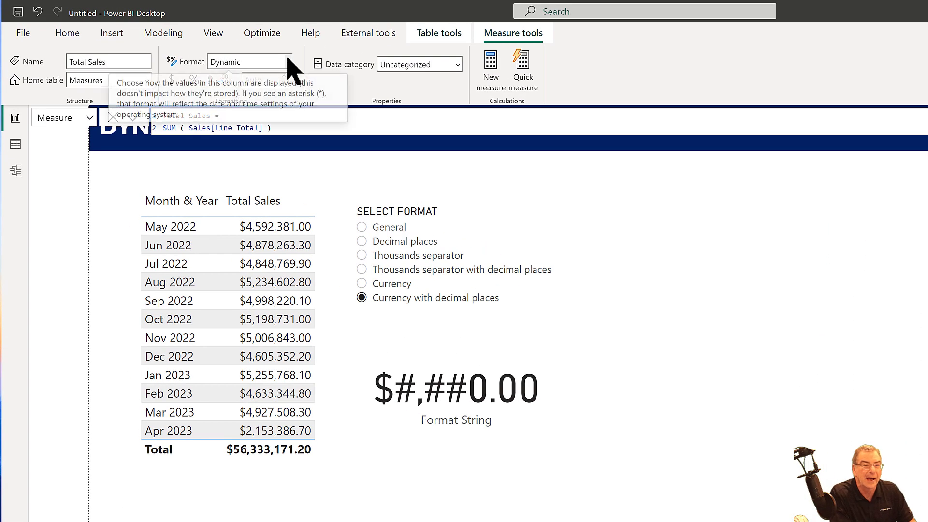
pyautogui.click(288, 62)
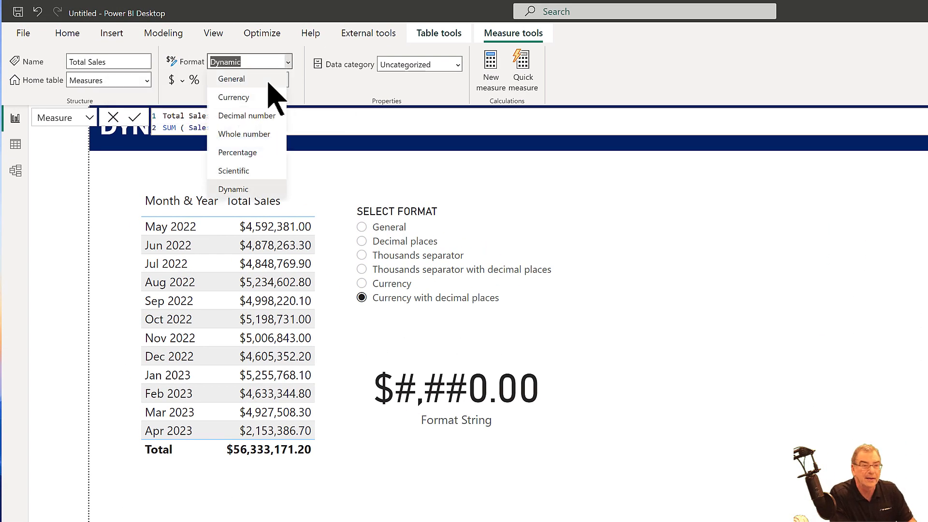
pyautogui.click(256, 191)
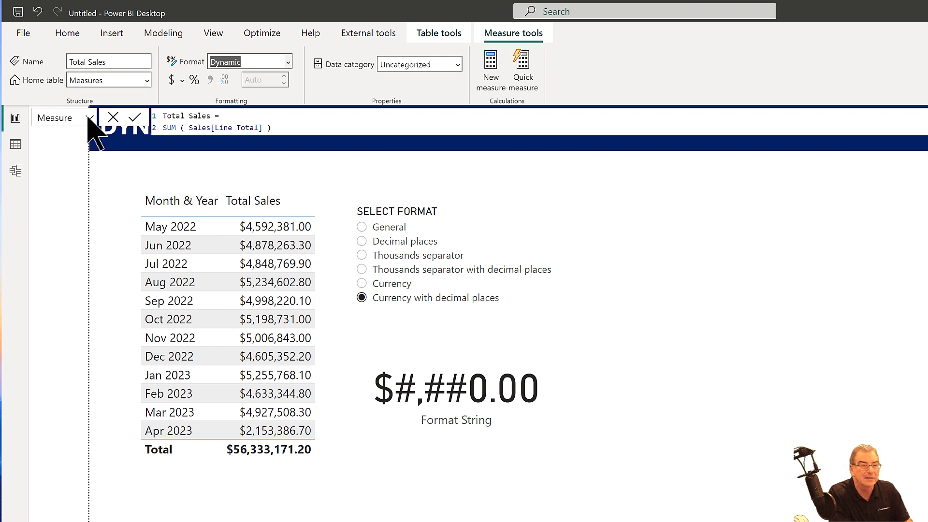
# Step: Show the Total Sales format expression, SELECTEDVALUE of the Number Formats format string
pyautogui.click(88, 118)
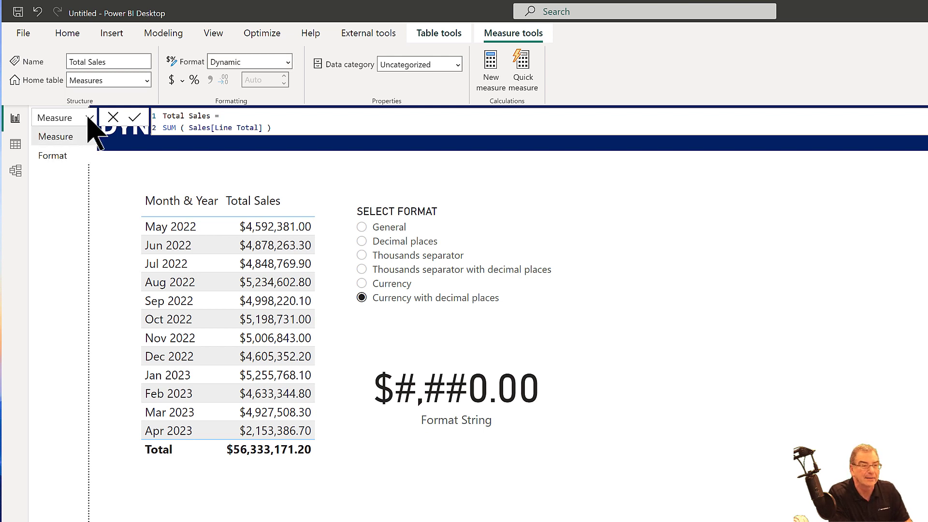
pyautogui.click(81, 156)
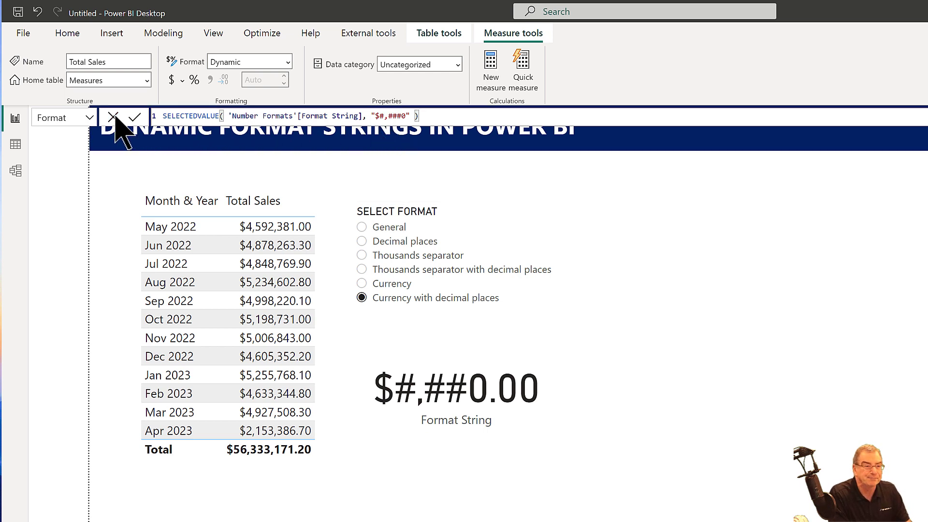
pyautogui.click(88, 118)
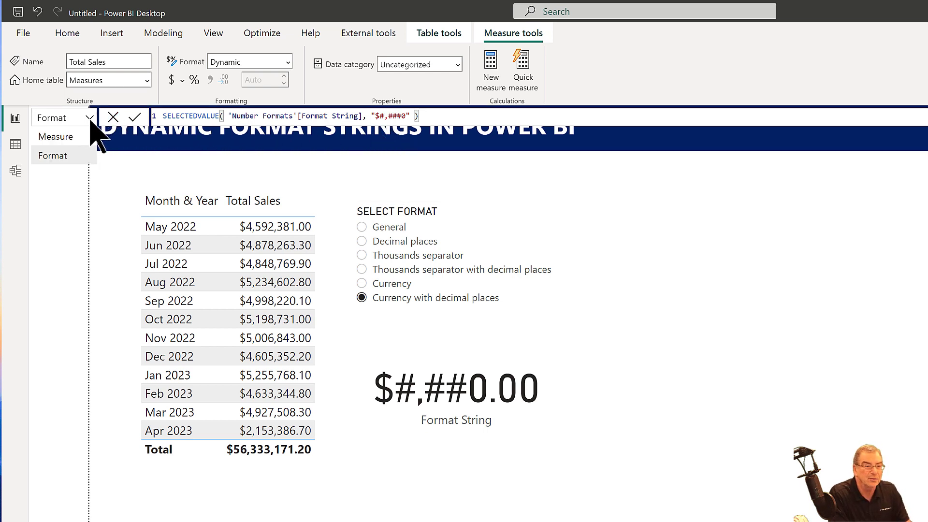
# Step: Close the formula bar and try all six slicer formats, from General to currency with decimals, ending on Decimal places
pyautogui.click(65, 136)
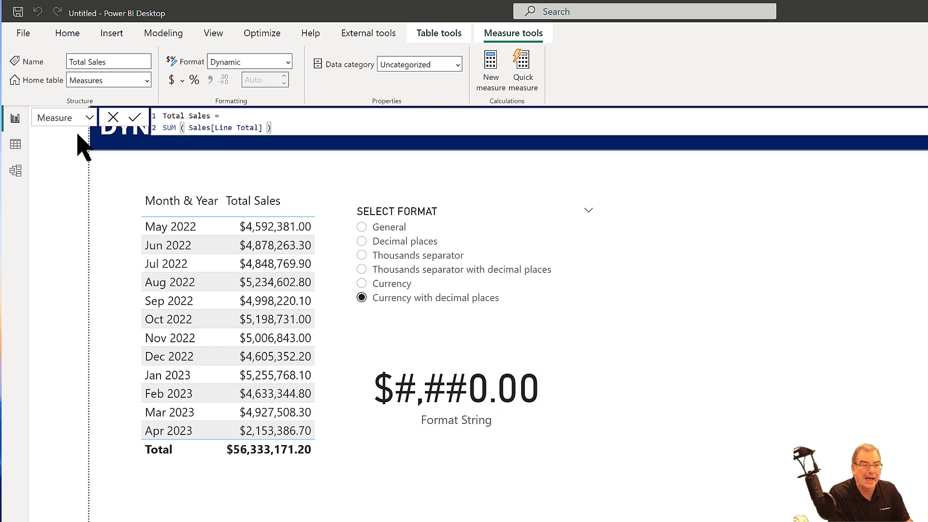
pyautogui.click(112, 119)
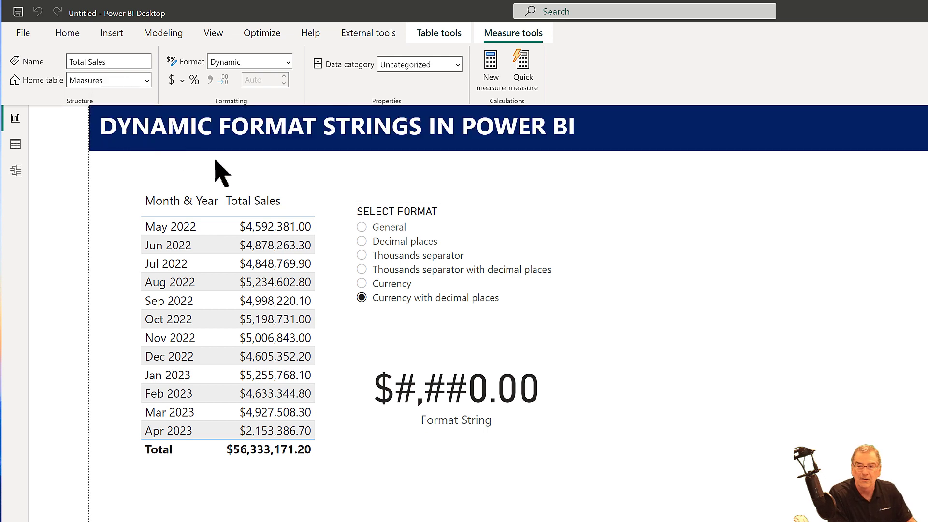
pyautogui.click(423, 243)
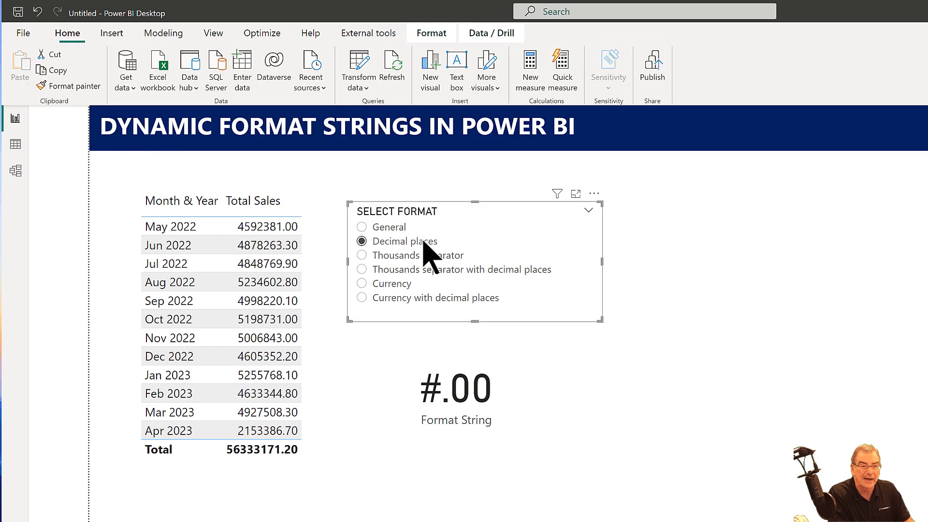
pyautogui.click(414, 257)
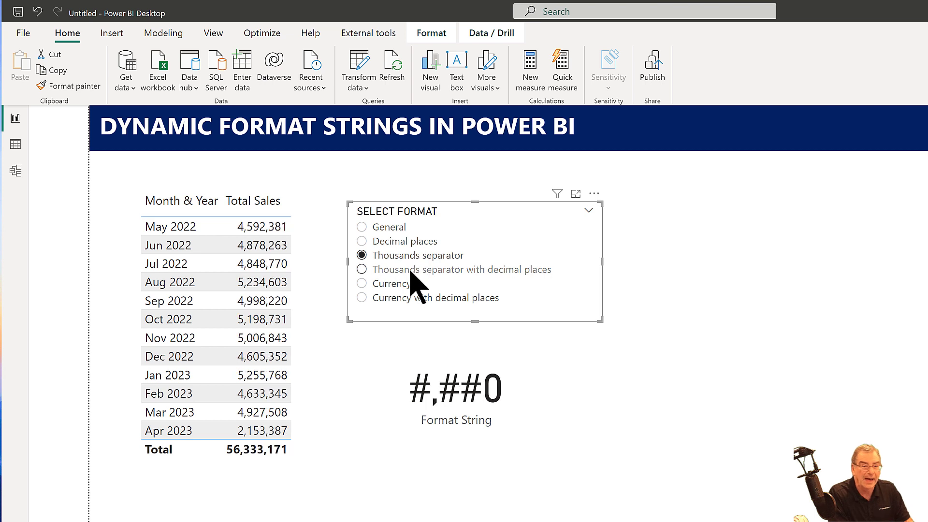
pyautogui.click(410, 269)
pyautogui.click(405, 284)
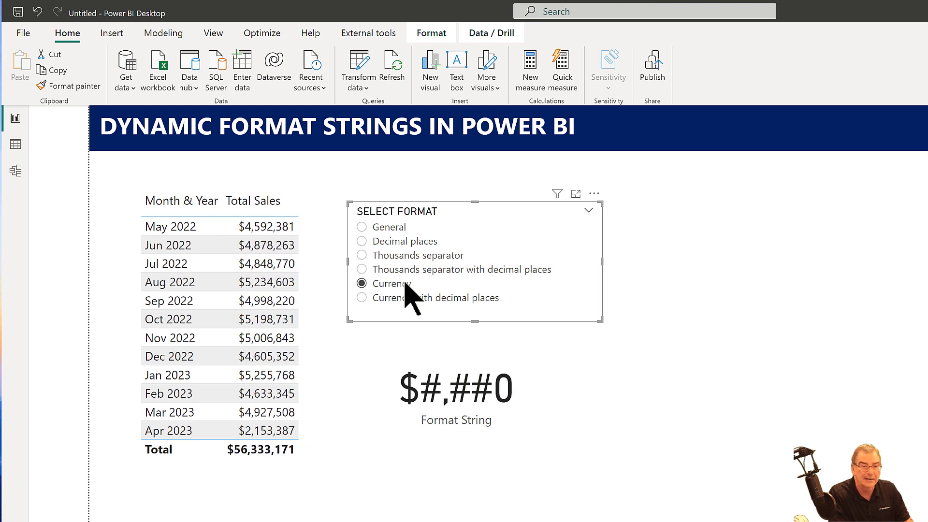
pyautogui.click(404, 298)
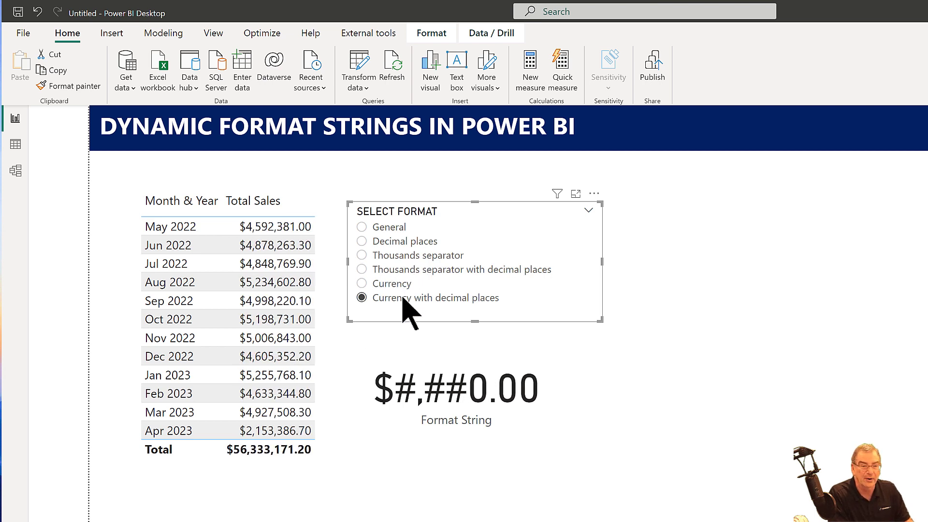
pyautogui.moveTo(456, 390)
pyautogui.click(397, 229)
pyautogui.click(397, 241)
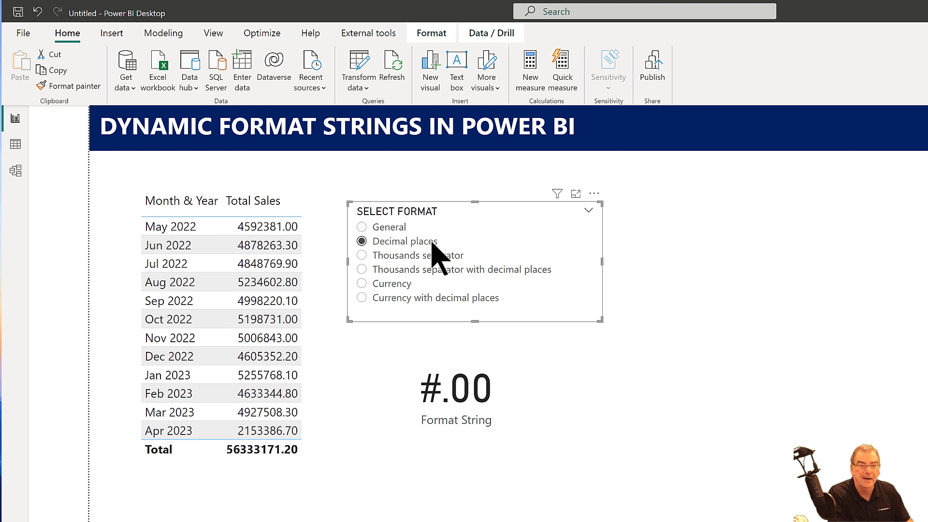